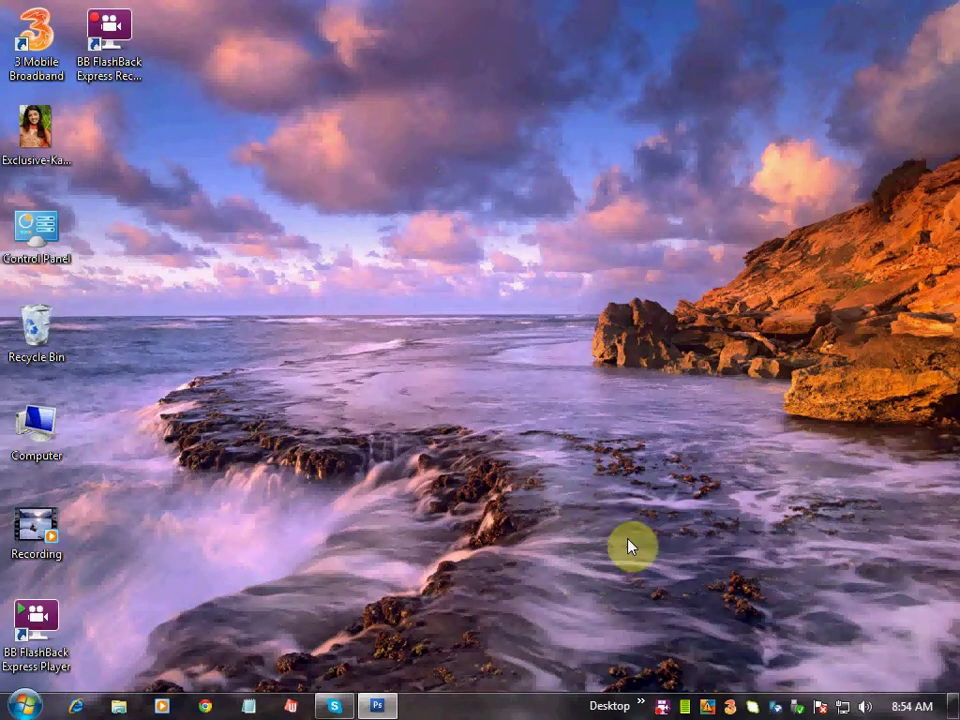
# Restore the Photoshop CS3 window from the Windows taskbar
pyautogui.click(380, 704)
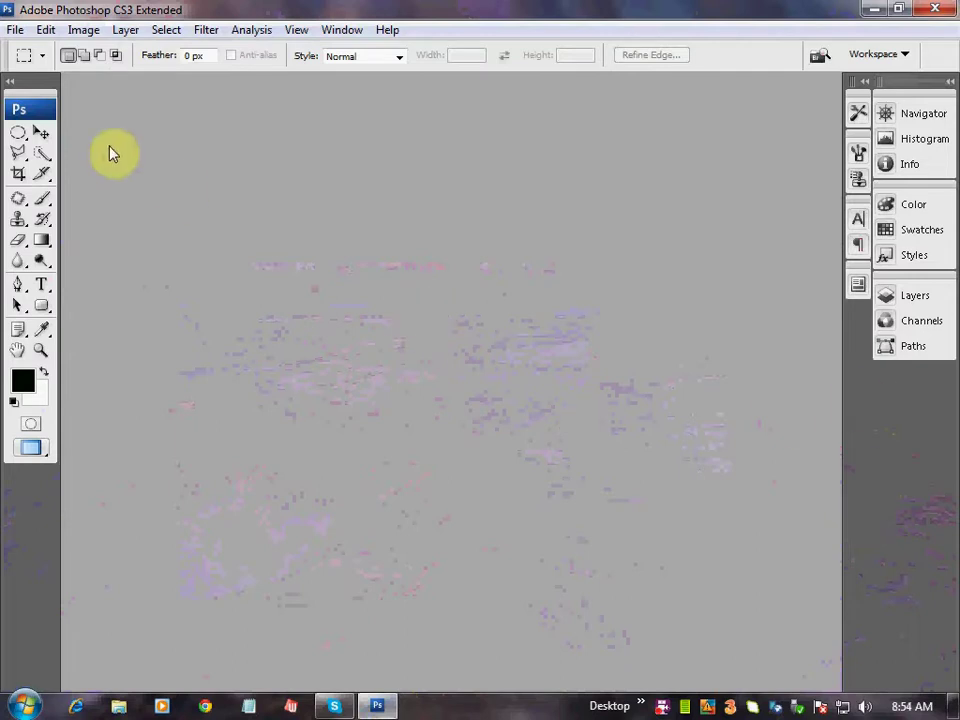
# Open Exclusive-Kajal-Agarwal-Photos-34-350x494.jpg from the Desktop
pyautogui.click(14, 31)
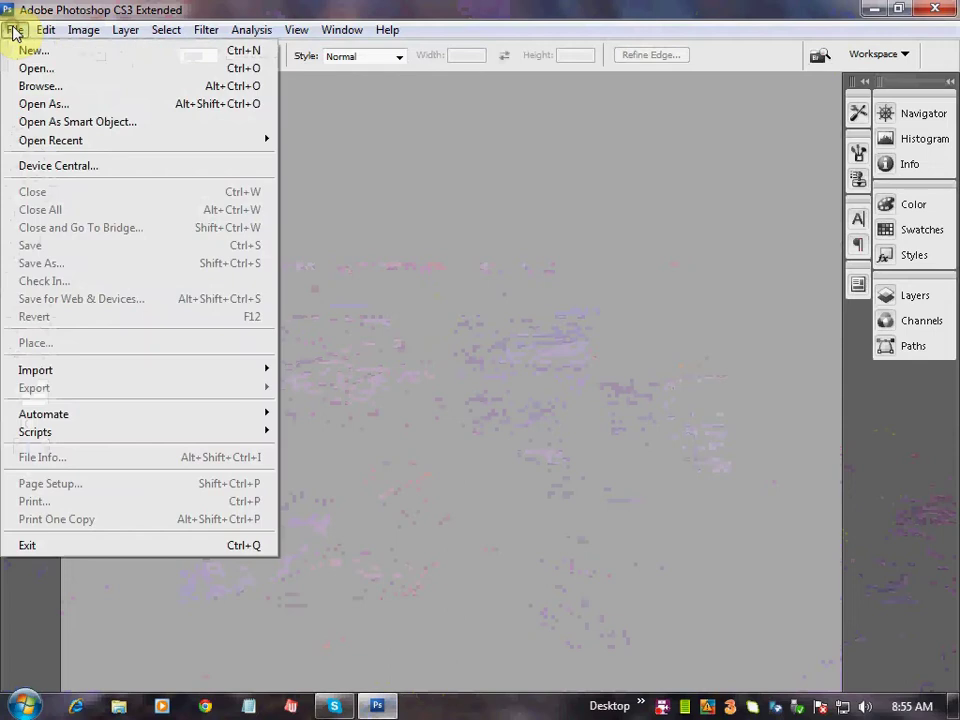
pyautogui.click(57, 72)
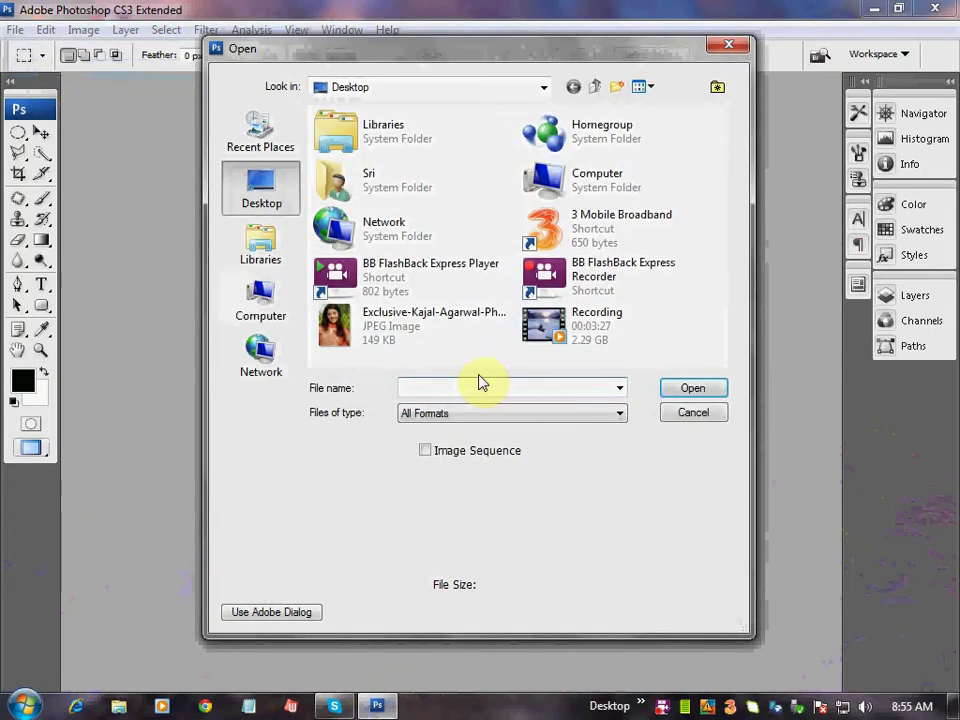
pyautogui.click(329, 332)
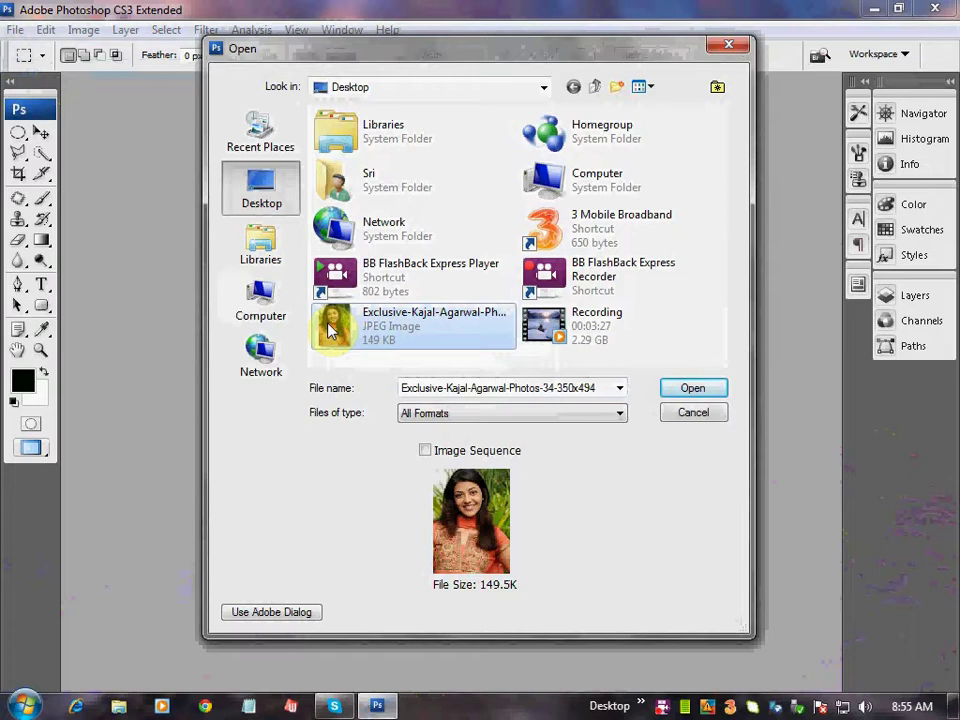
pyautogui.click(686, 389)
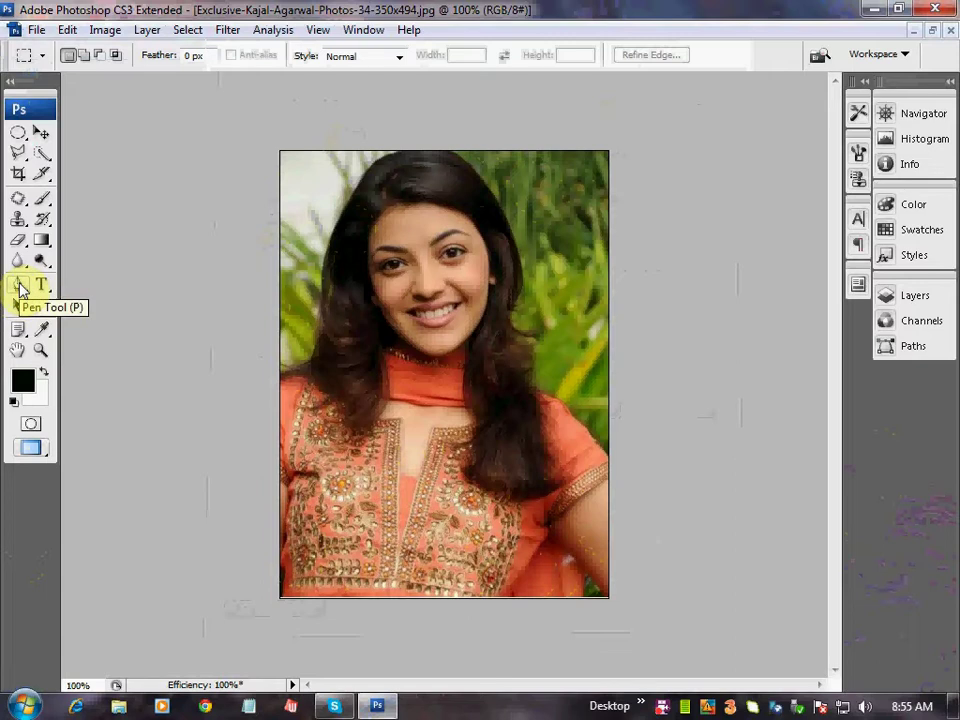
# Set the Pen tool to Paths mode and start a curved path along the left shoulder
pyautogui.click(20, 287)
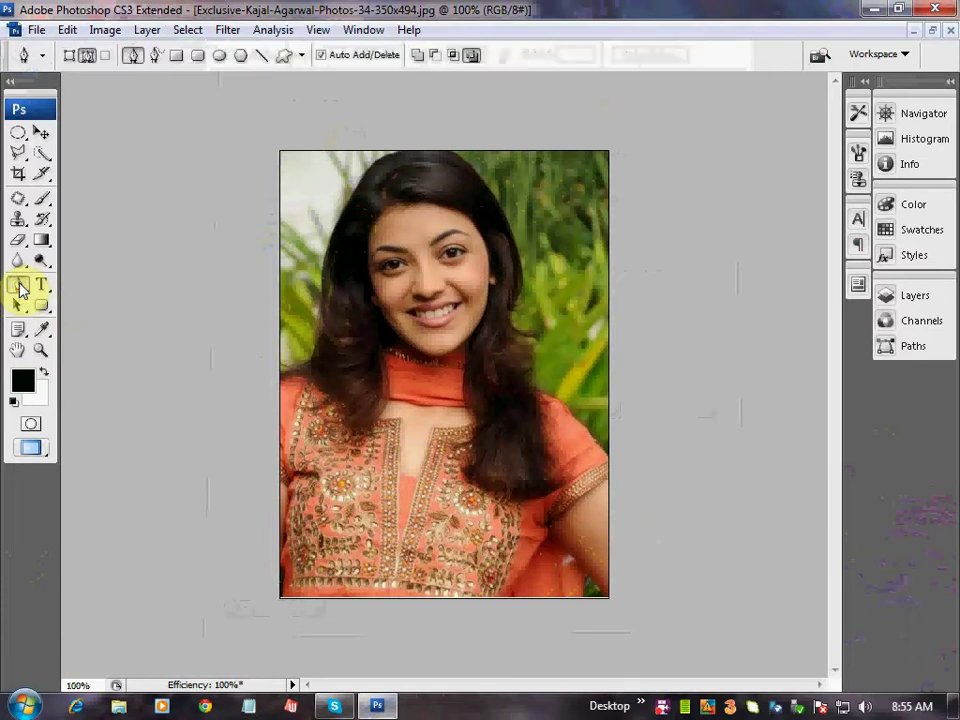
pyautogui.click(86, 57)
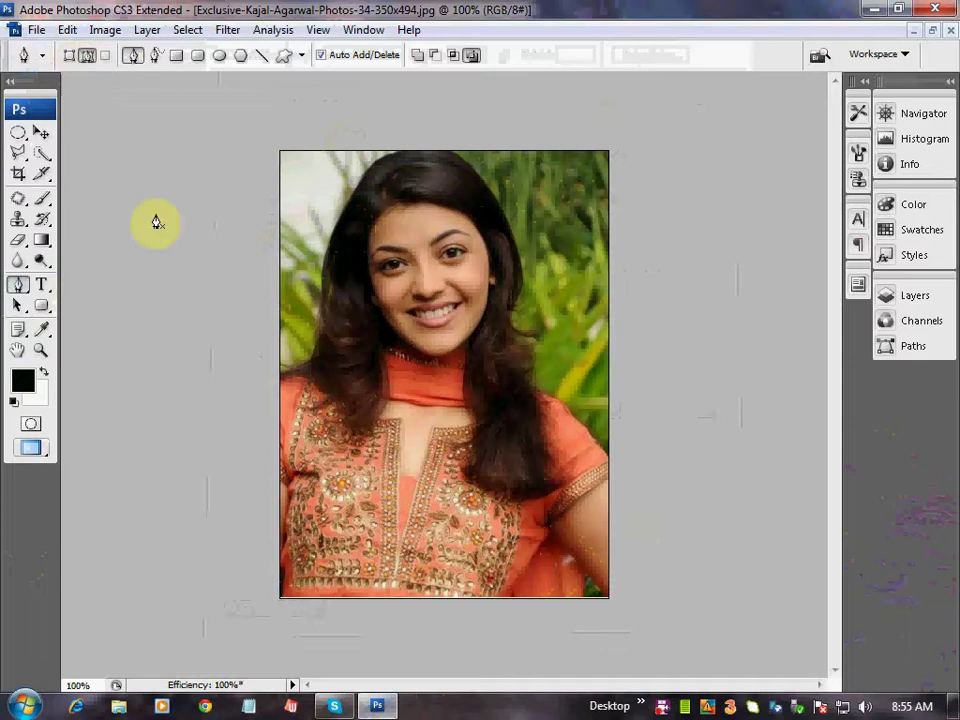
pyautogui.click(281, 384)
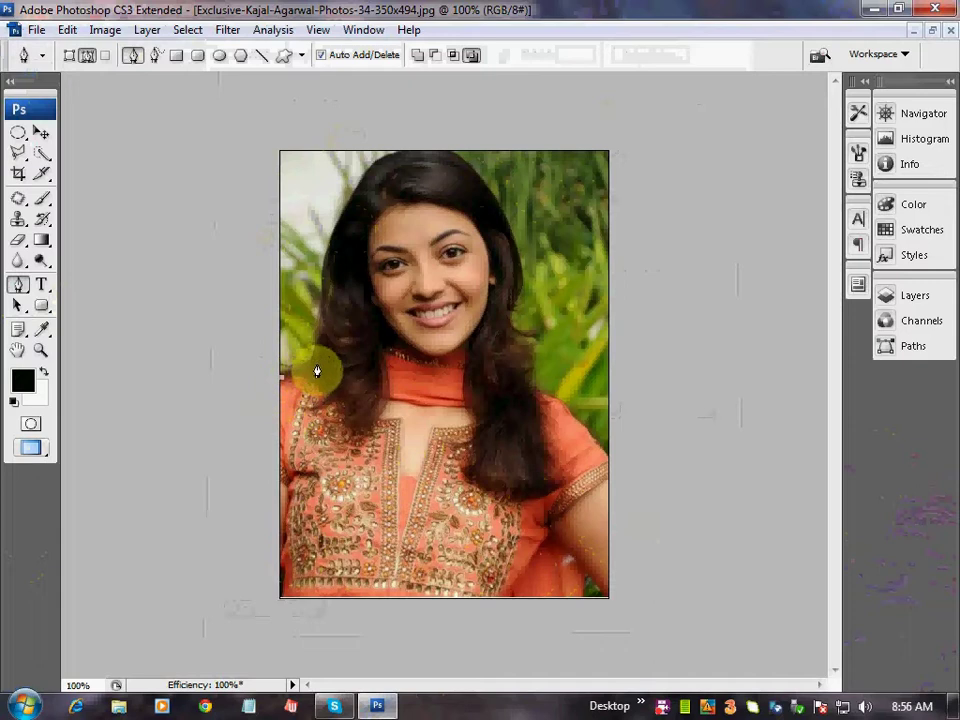
pyautogui.moveTo(315, 370)
pyautogui.mouseDown()
pyautogui.moveTo(326, 400)
pyautogui.moveTo(341, 389)
pyautogui.mouseUp()
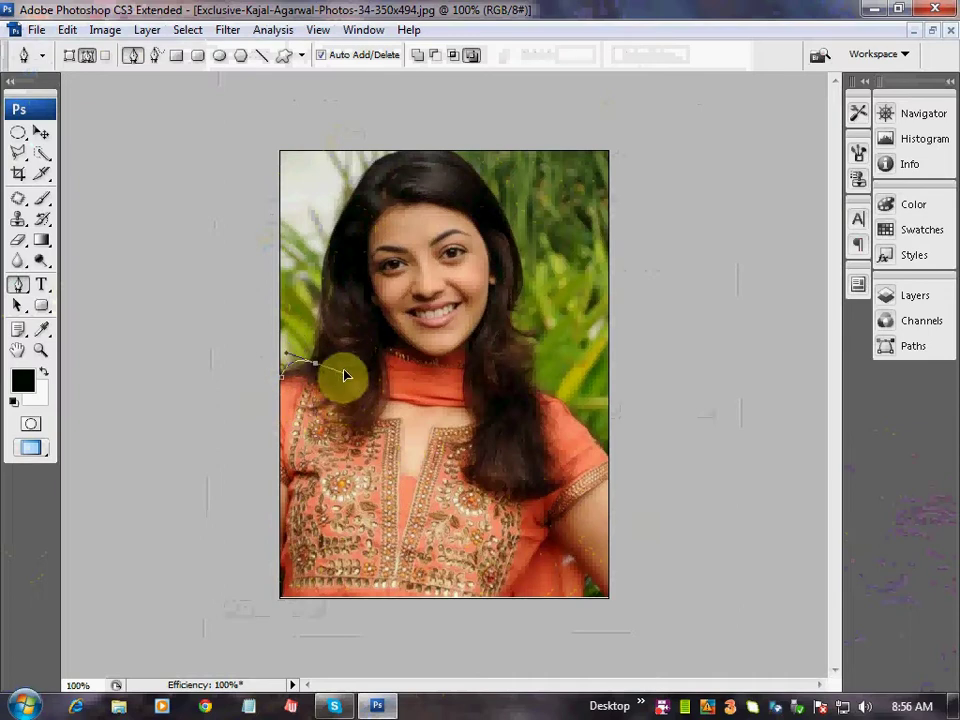
pyautogui.moveTo(341, 389)
pyautogui.mouseDown()
pyautogui.moveTo(313, 333)
pyautogui.moveTo(322, 369)
pyautogui.moveTo(314, 374)
pyautogui.mouseUp()
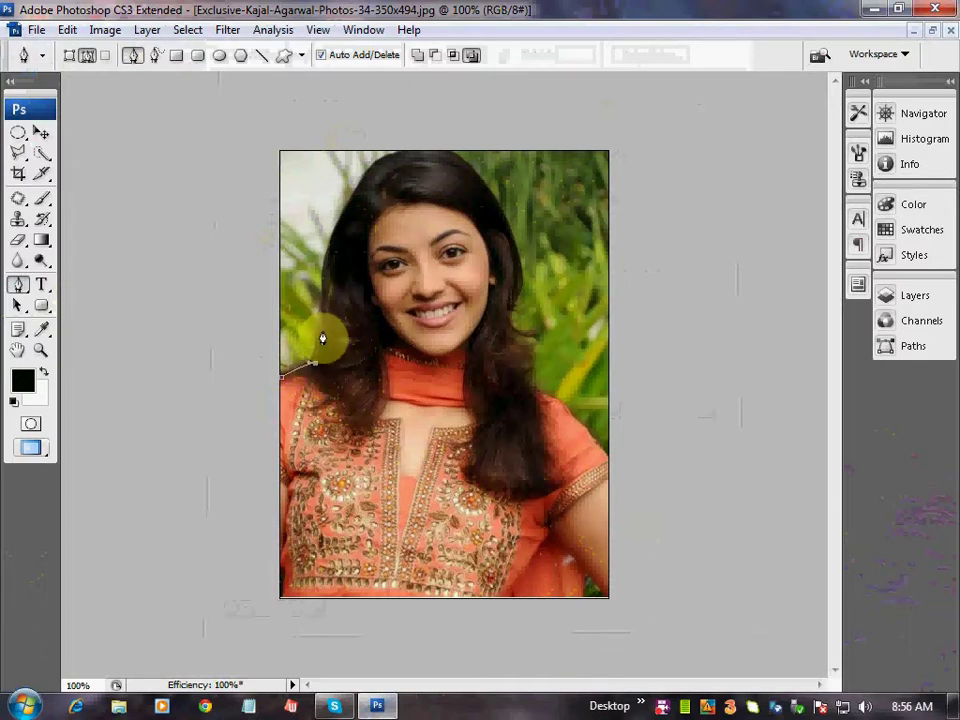
# Extend the path up the hair's left edge and curve it over the top of the head
pyautogui.click(318, 333)
pyautogui.click(324, 300)
pyautogui.click(342, 219)
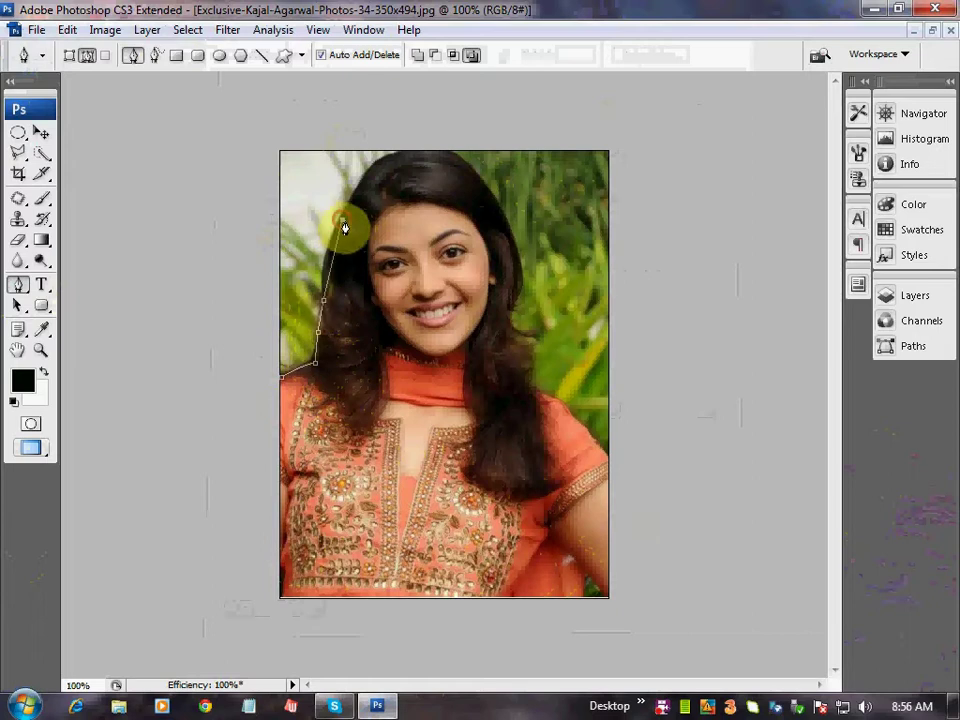
pyautogui.moveTo(344, 228); pyautogui.dragTo(343, 236)
pyautogui.moveTo(388, 158); pyautogui.dragTo(410, 163)
pyautogui.keyDown('alt'); pyautogui.click(390, 163); pyautogui.keyUp('alt')
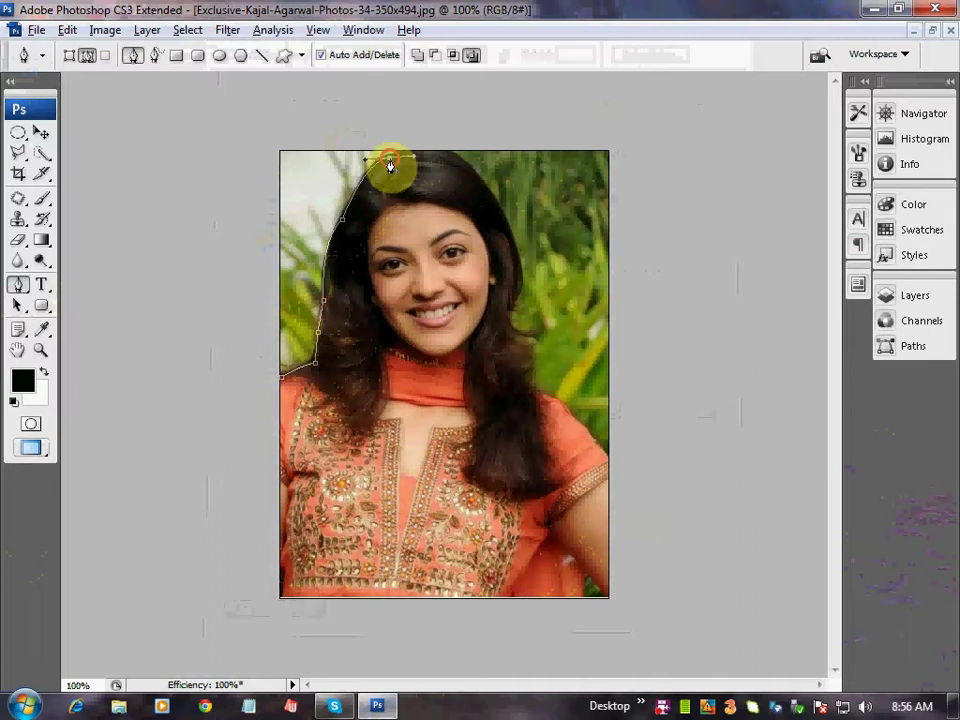
pyautogui.moveTo(474, 180); pyautogui.dragTo(494, 215)
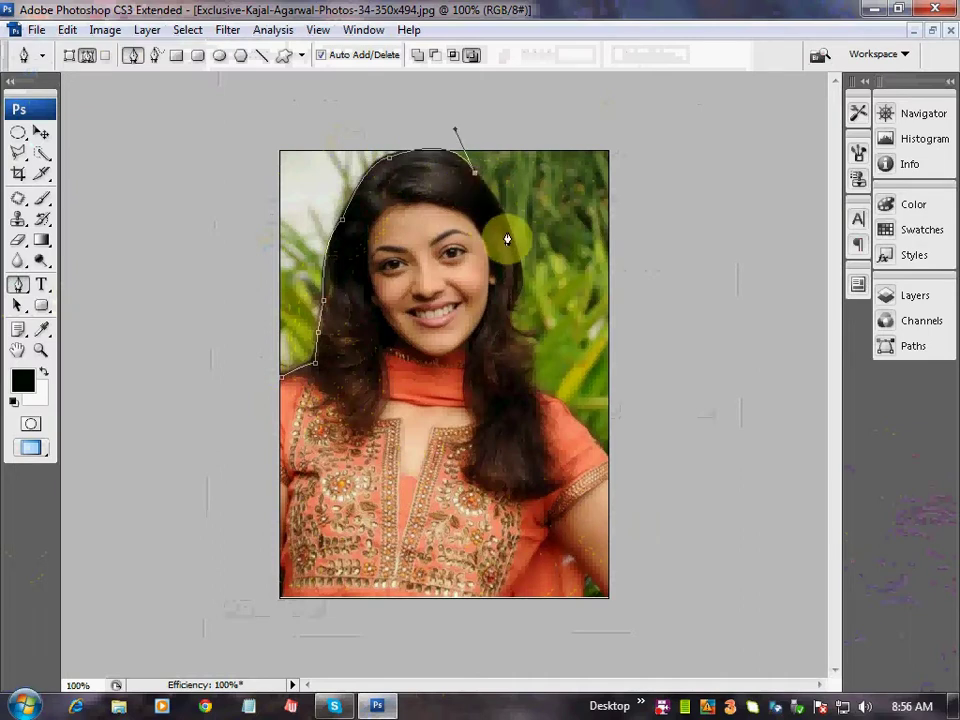
# Trace down the right edge of the hair toward the neck
pyautogui.moveTo(512, 240); pyautogui.dragTo(512, 268)
pyautogui.keyDown('alt'); pyautogui.click(512, 241); pyautogui.keyUp('alt')
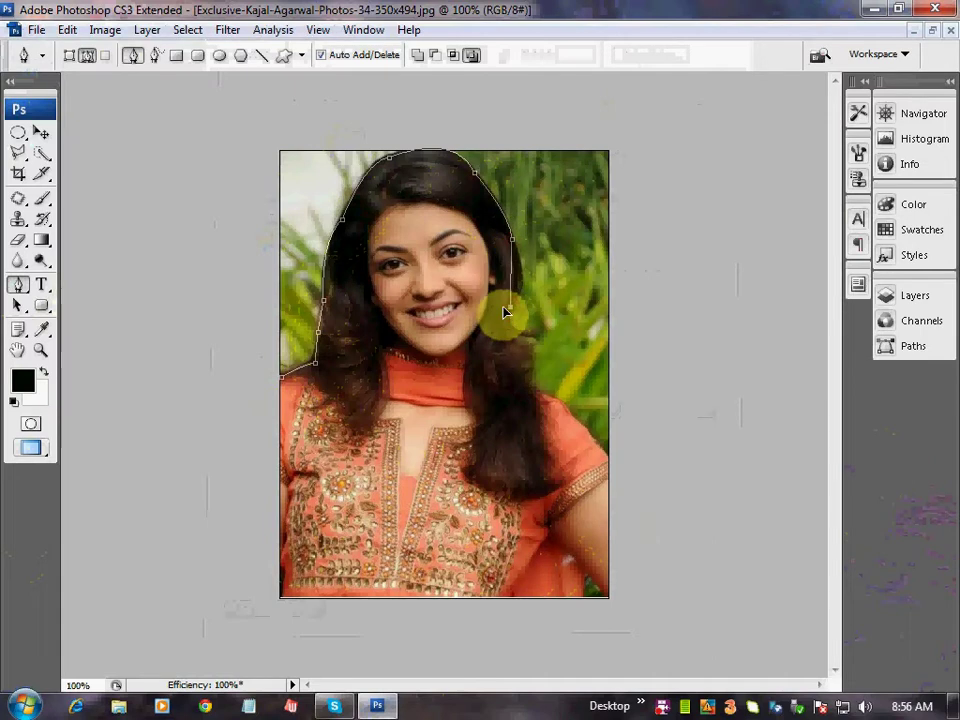
pyautogui.moveTo(510, 310); pyautogui.dragTo(485, 333)
pyautogui.keyDown('alt'); pyautogui.click(510, 310); pyautogui.keyUp('alt')
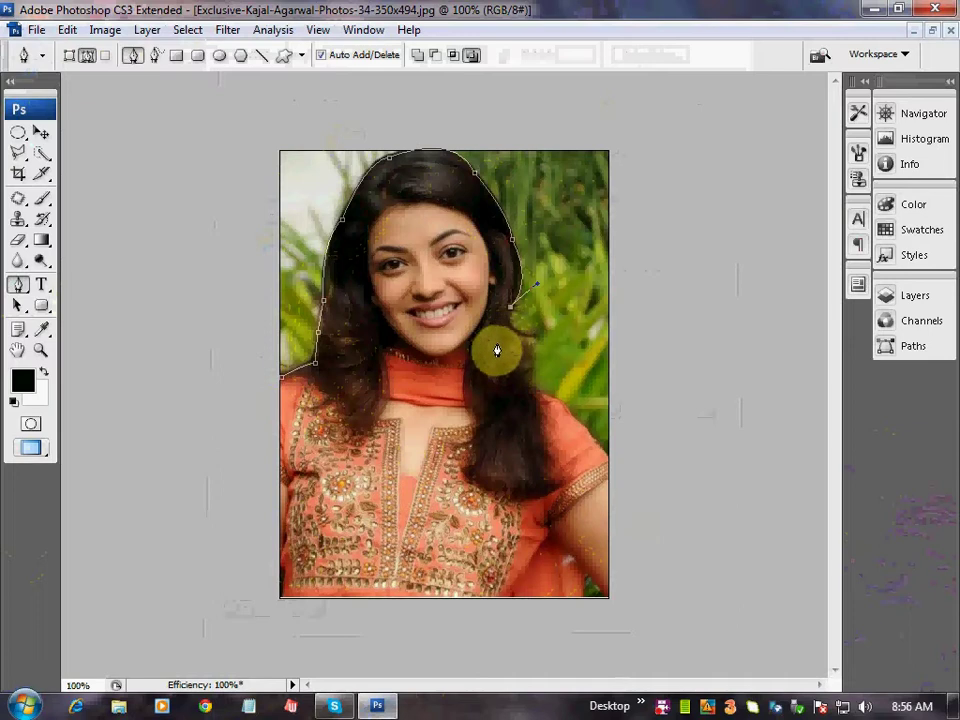
pyautogui.click(497, 348)
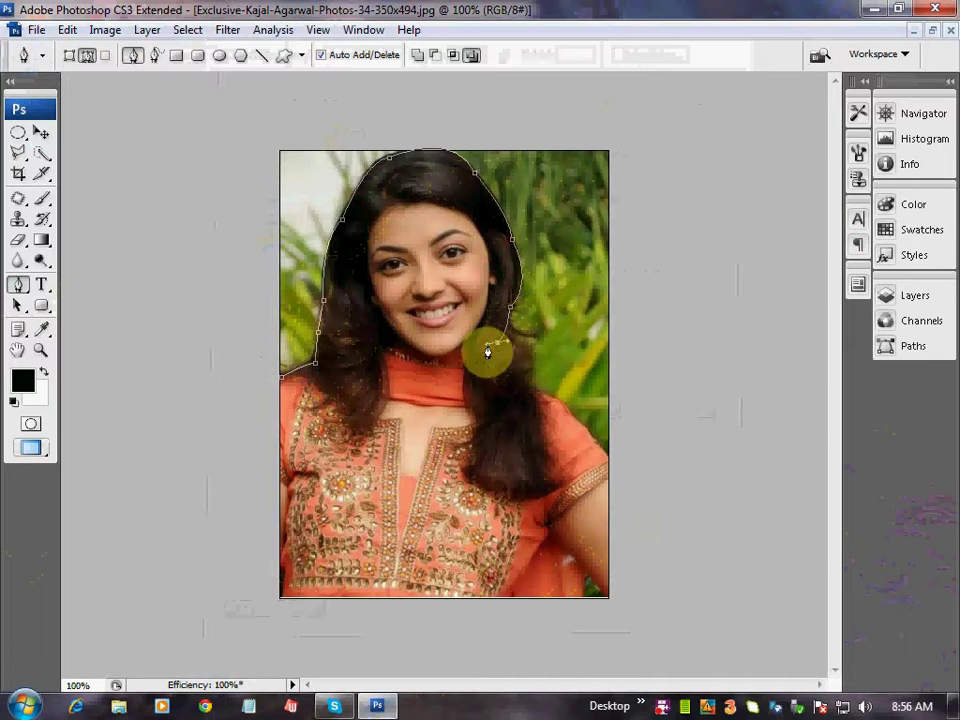
pyautogui.click(500, 367)
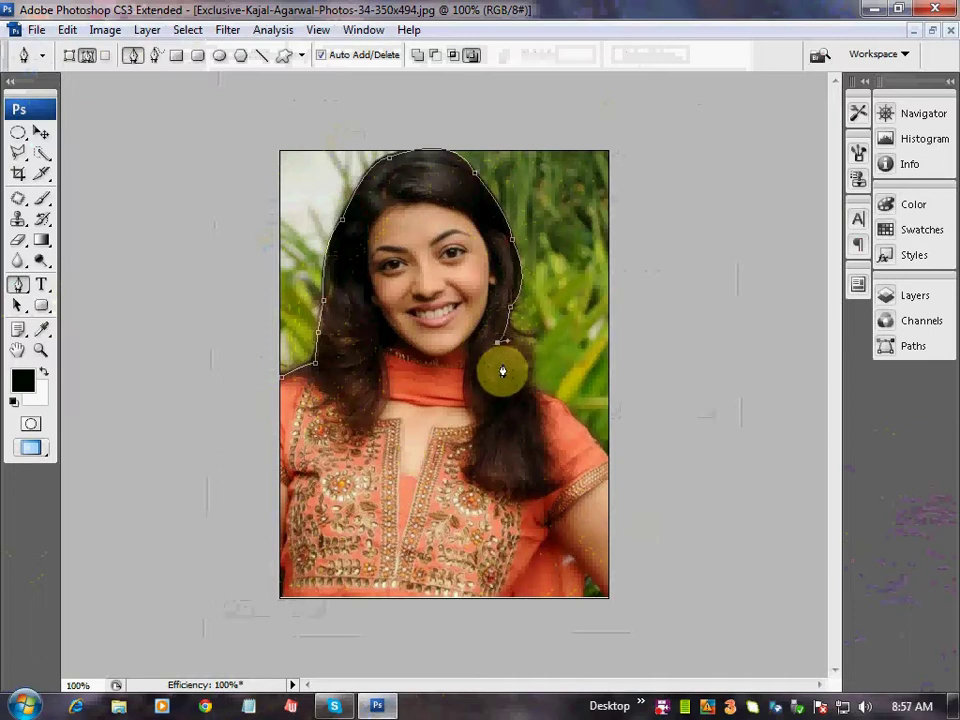
# Continue the path down the hair edge and out along the right shoulder, redoing one misplaced point
pyautogui.click(502, 371)
pyautogui.click(527, 395)
pyautogui.moveTo(530, 397); pyautogui.dragTo(510, 393)
pyautogui.hotkey('ctrl', 'z')
pyautogui.click(530, 387)
pyautogui.moveTo(566, 409); pyautogui.dragTo(565, 415)
pyautogui.click(585, 432)
pyautogui.click(604, 460)
# Run the path down the right edge and along the bottom, closing it at the starting anchor
pyautogui.click(605, 600)
pyautogui.click(582, 570)
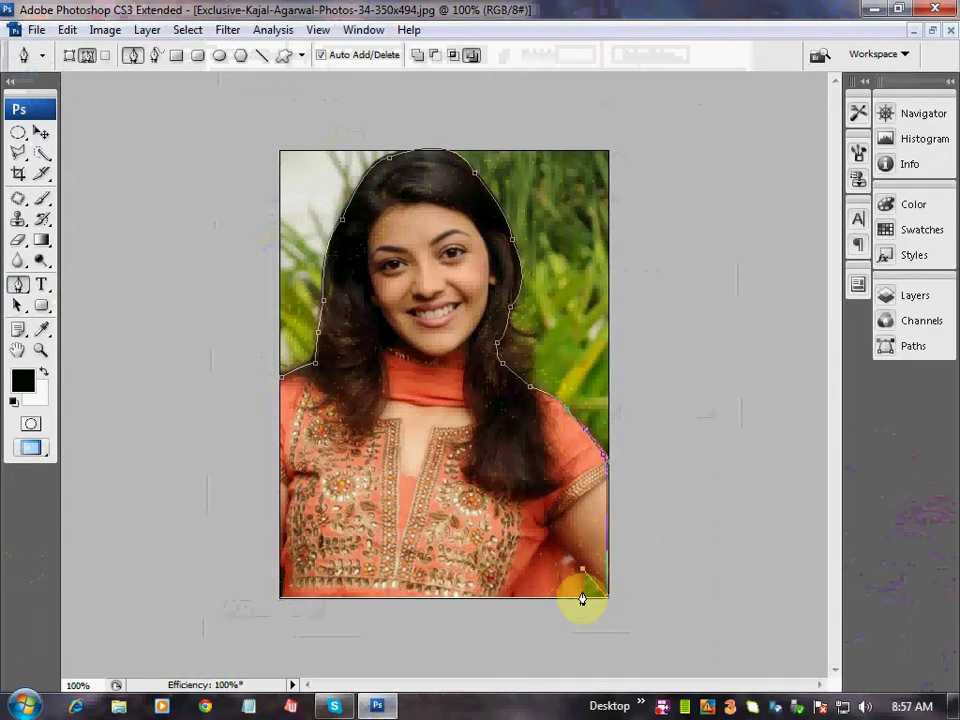
pyautogui.click(283, 597)
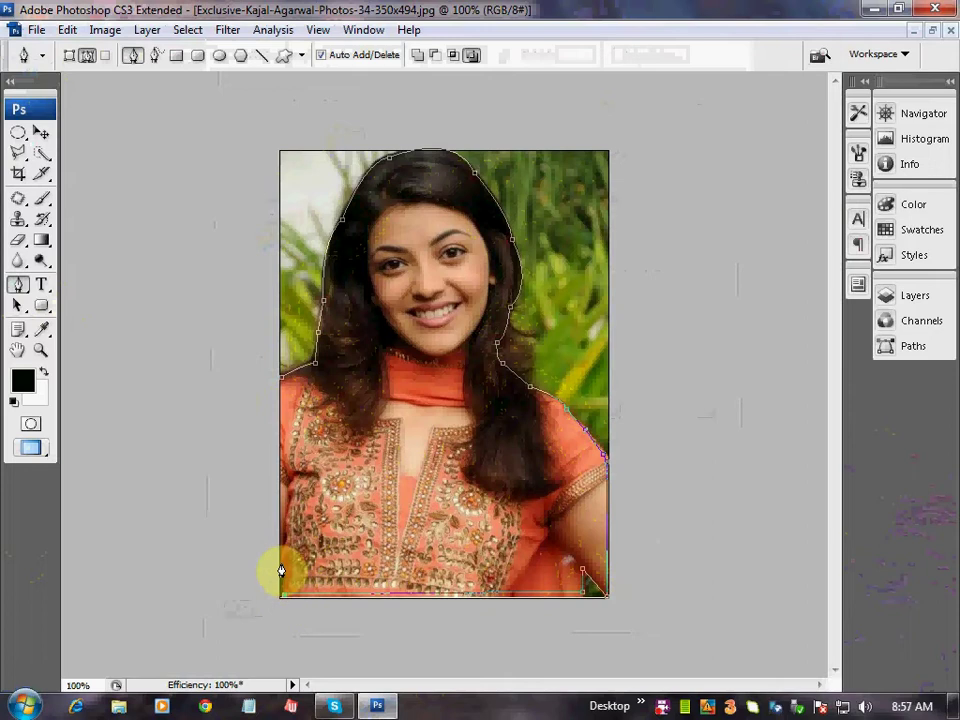
pyautogui.click(284, 388)
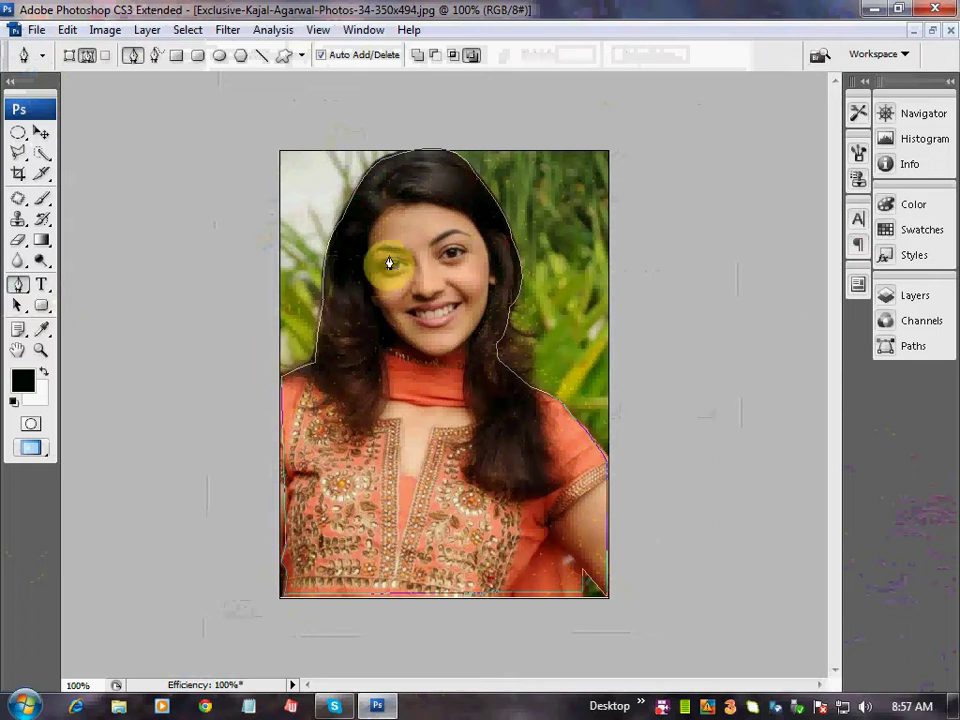
# Convert the closed path into a selection with a 2-pixel feather radius
pyautogui.click(40, 132)
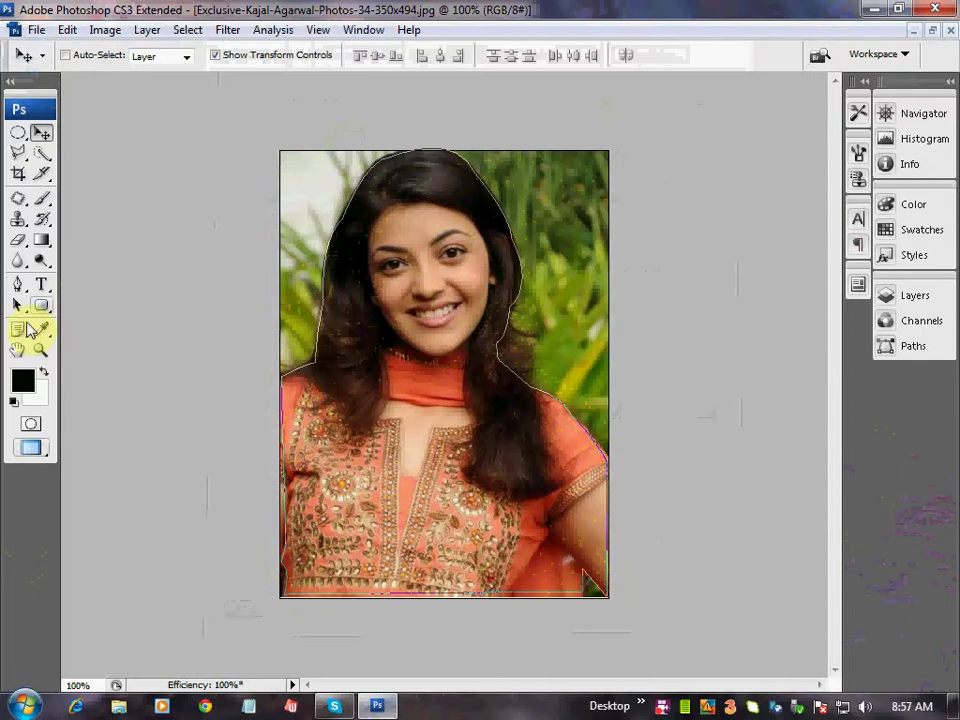
pyautogui.click(18, 284)
pyautogui.rightClick(415, 275)
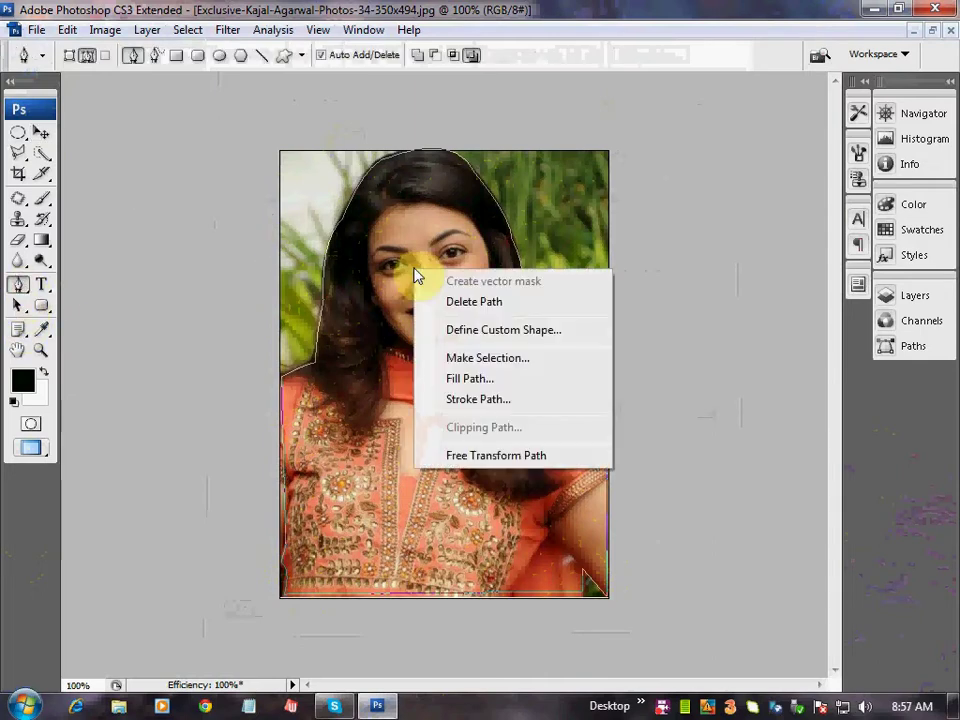
pyautogui.click(461, 360)
pyautogui.write('2')
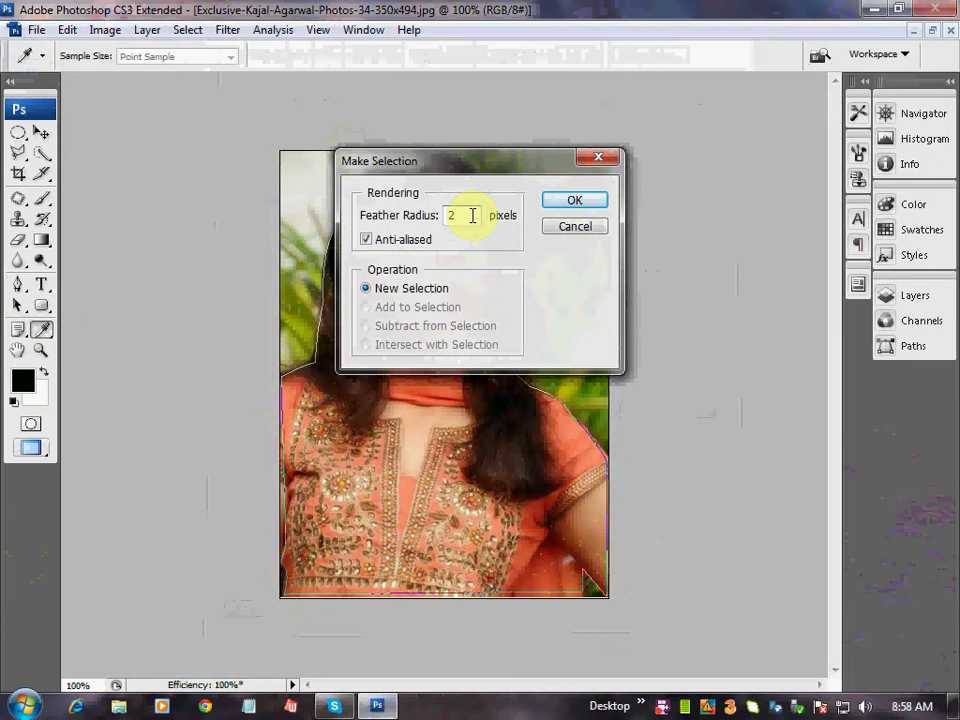
pyautogui.click(556, 203)
pyautogui.press('p')
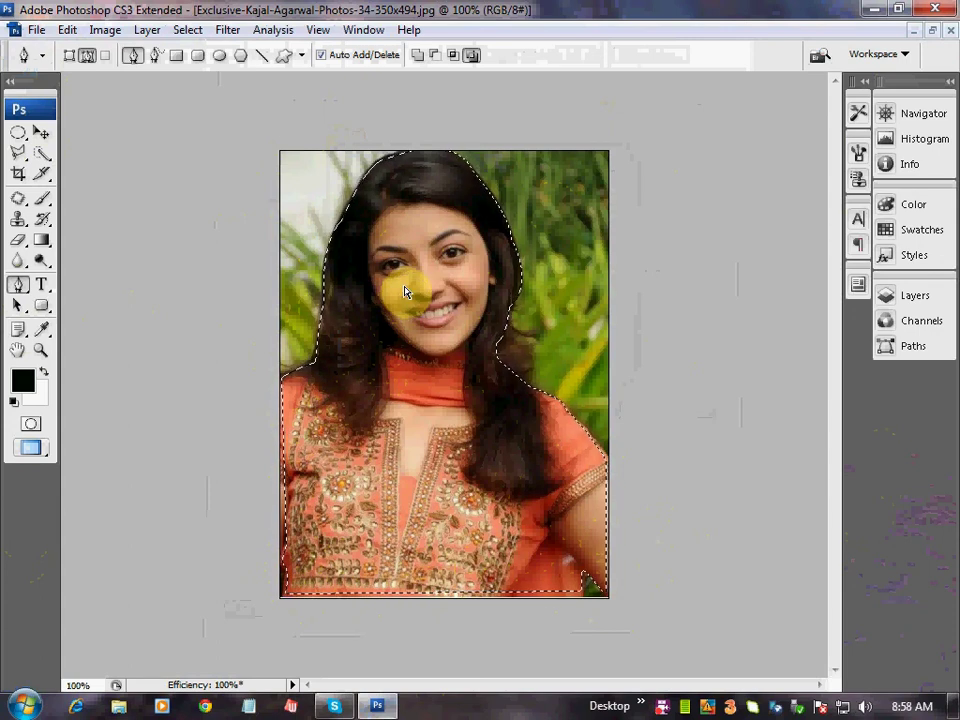
# Remove the selected woman from the photo and create a new 350 × 477 px Clipboard-preset document
pyautogui.press('Delete')
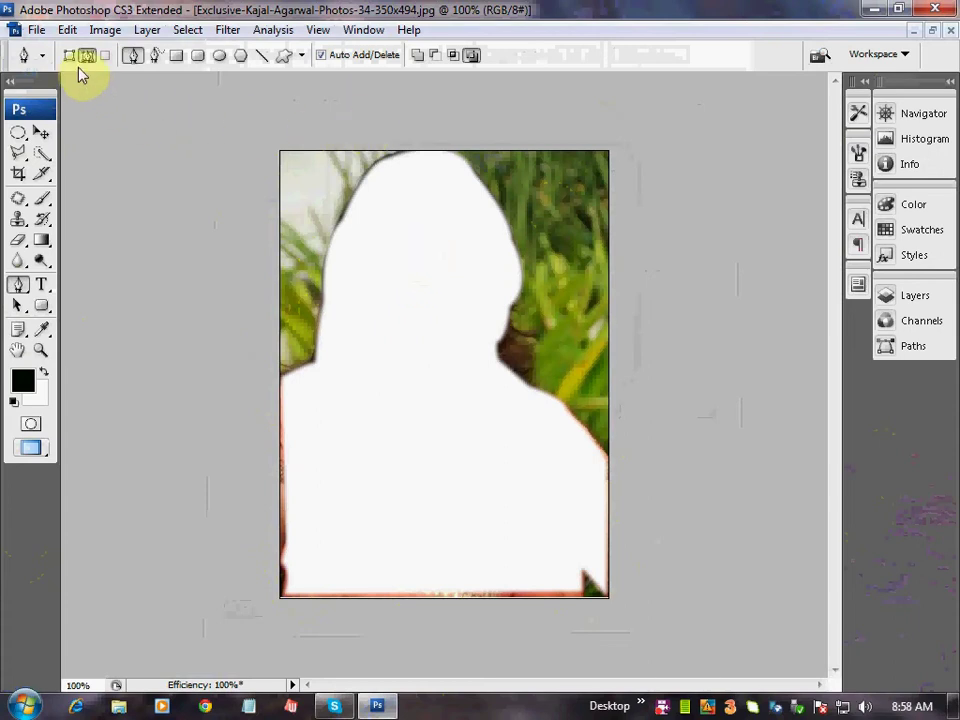
pyautogui.click(37, 31)
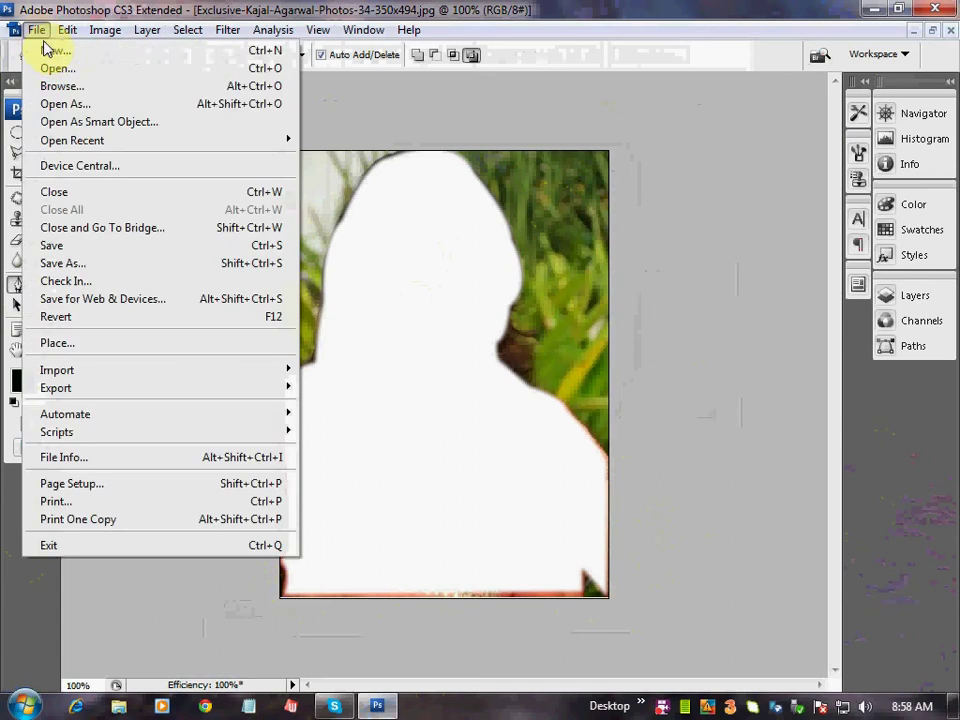
pyautogui.click(47, 52)
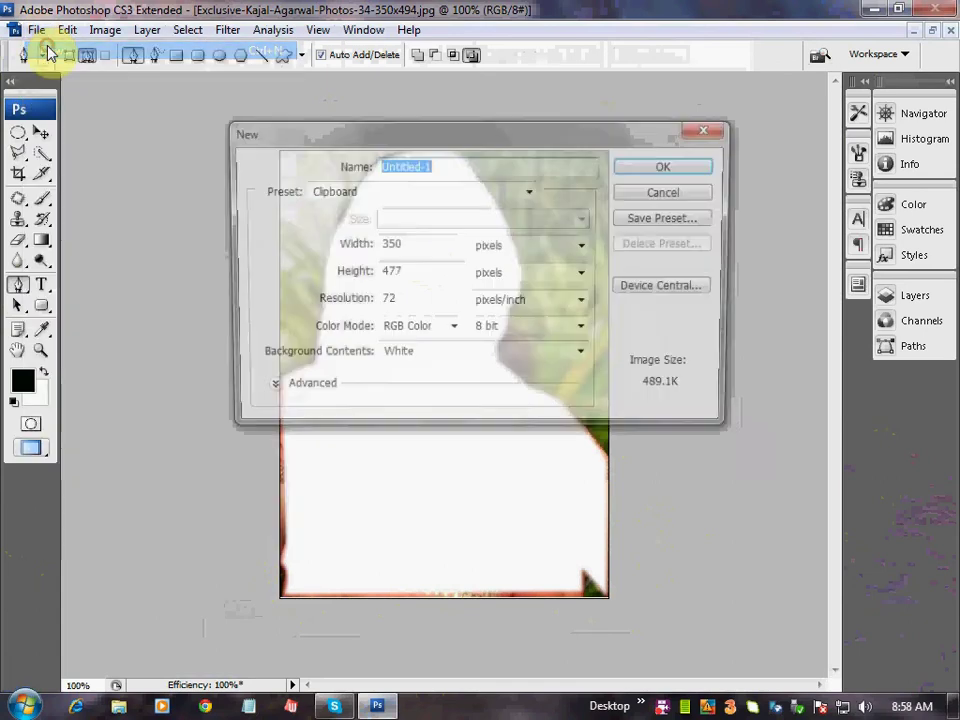
pyautogui.click(639, 164)
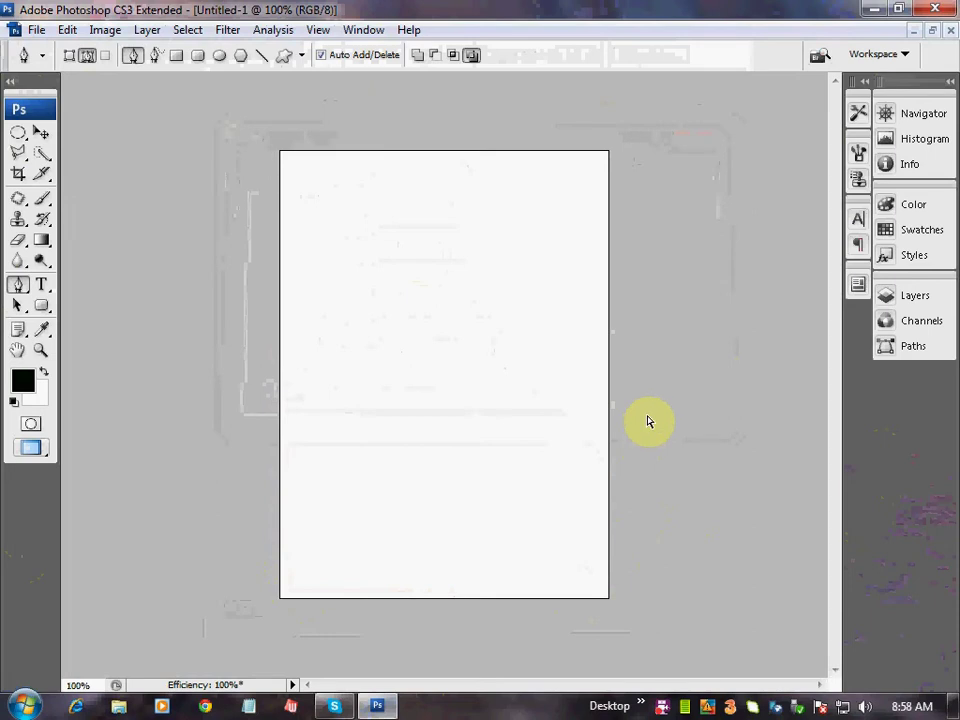
# Paste the woman into Untitled-1 as Layer 1 and move her into place on the white canvas
pyautogui.click(647, 421)
pyautogui.hotkey('ctrl', 'v')
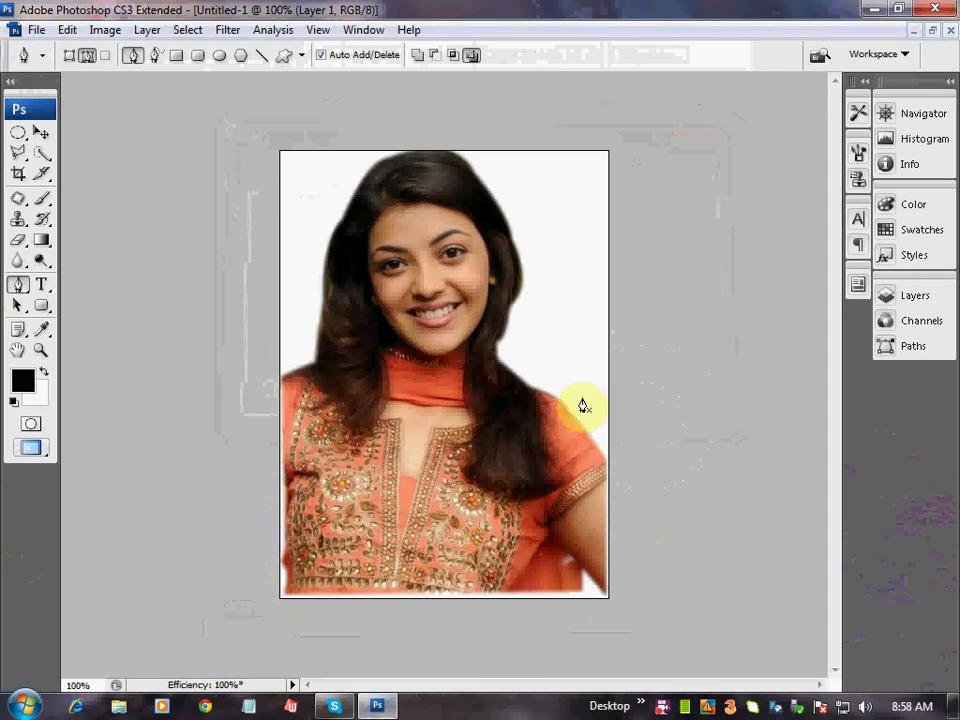
pyautogui.click(40, 132)
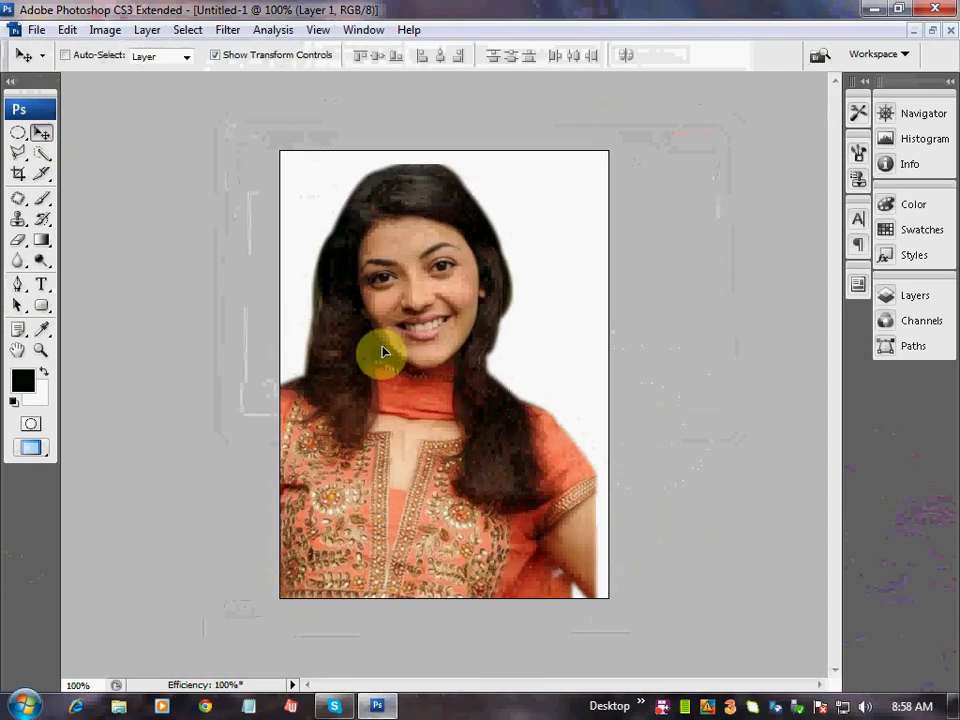
pyautogui.click(392, 350)
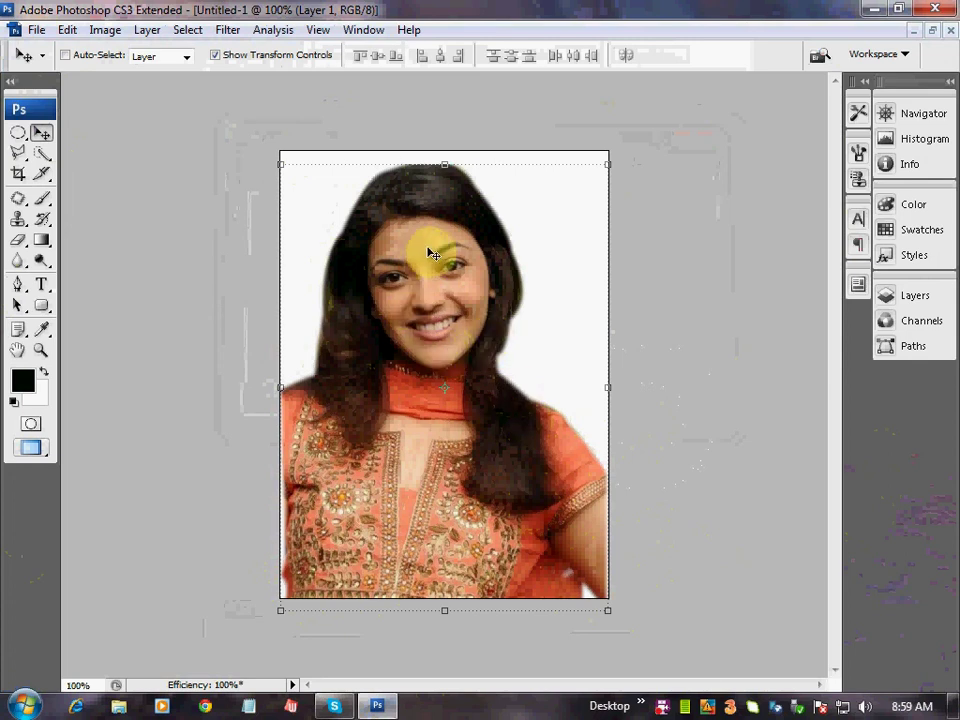
pyautogui.press('Return')
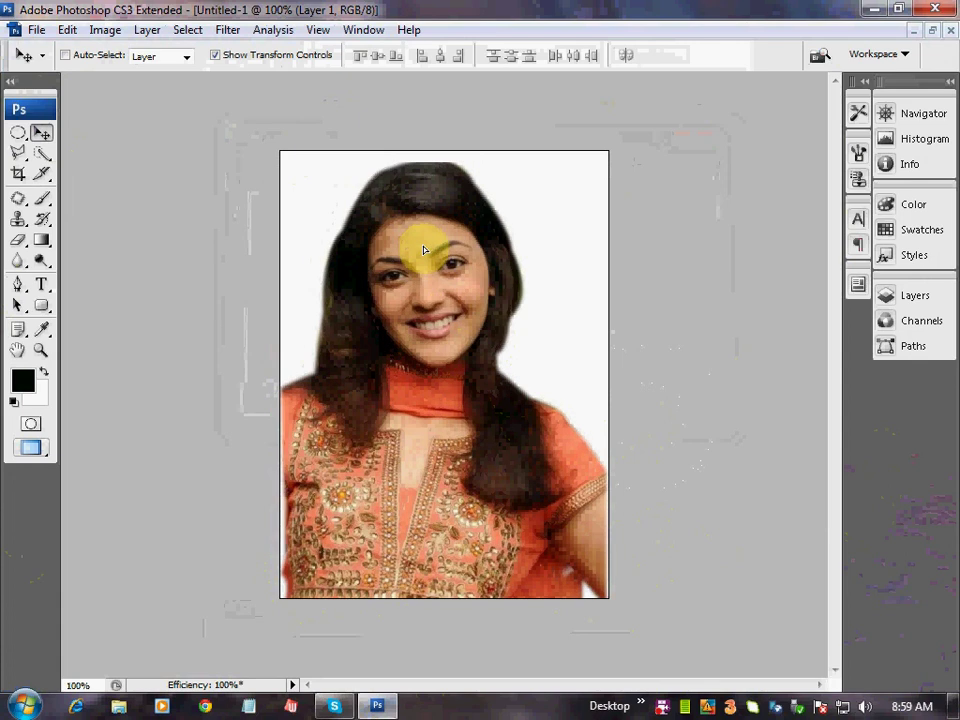
pyautogui.click(426, 250)
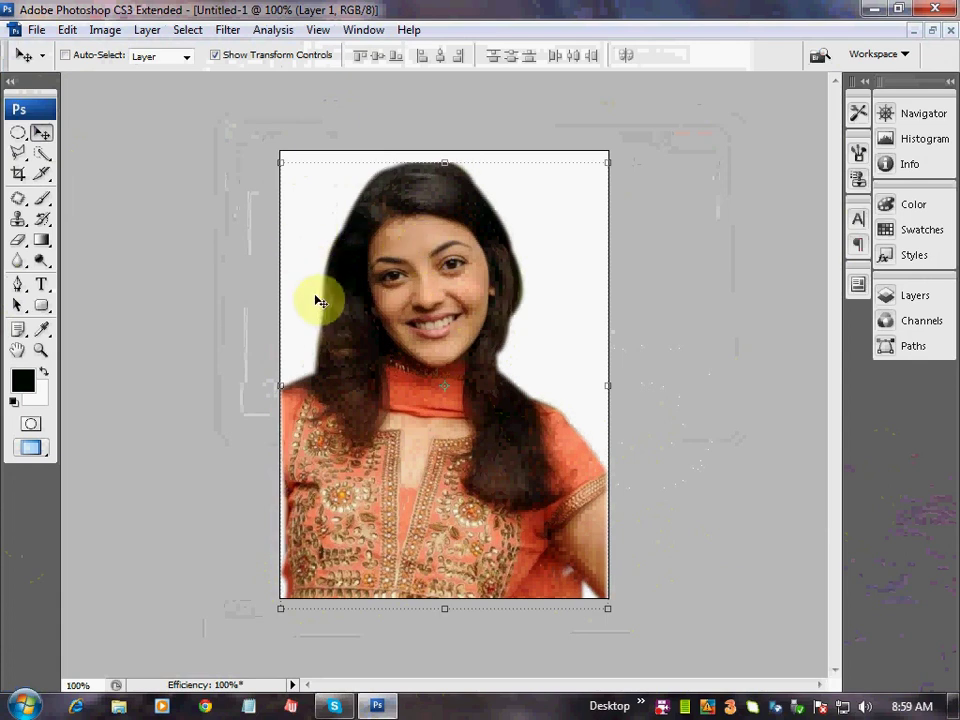
pyautogui.click(660, 710)
pyautogui.rightClick(660, 710)
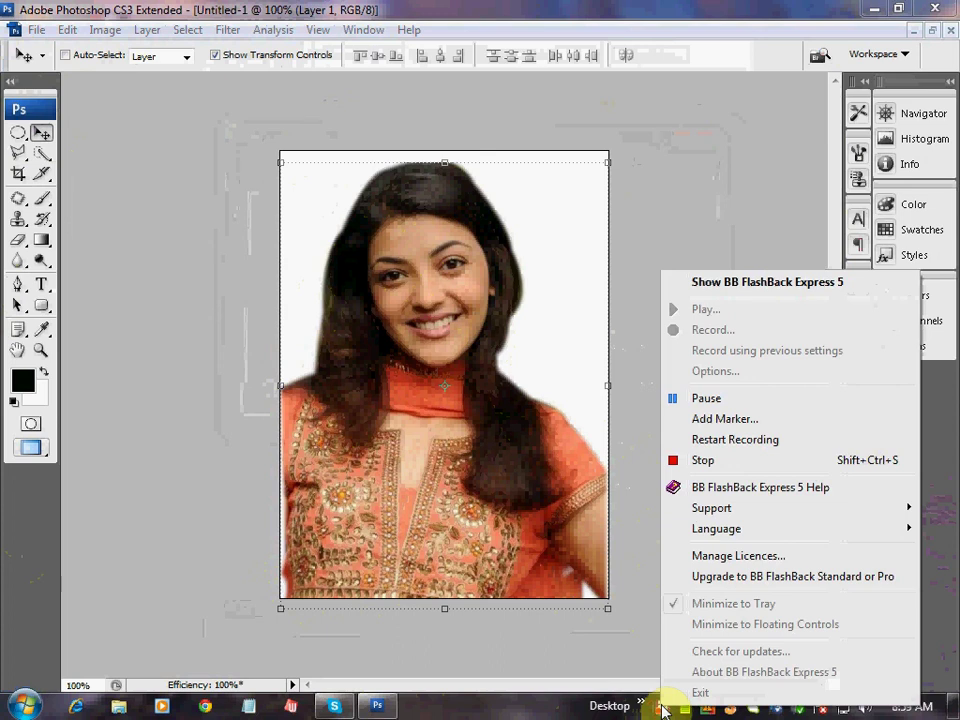